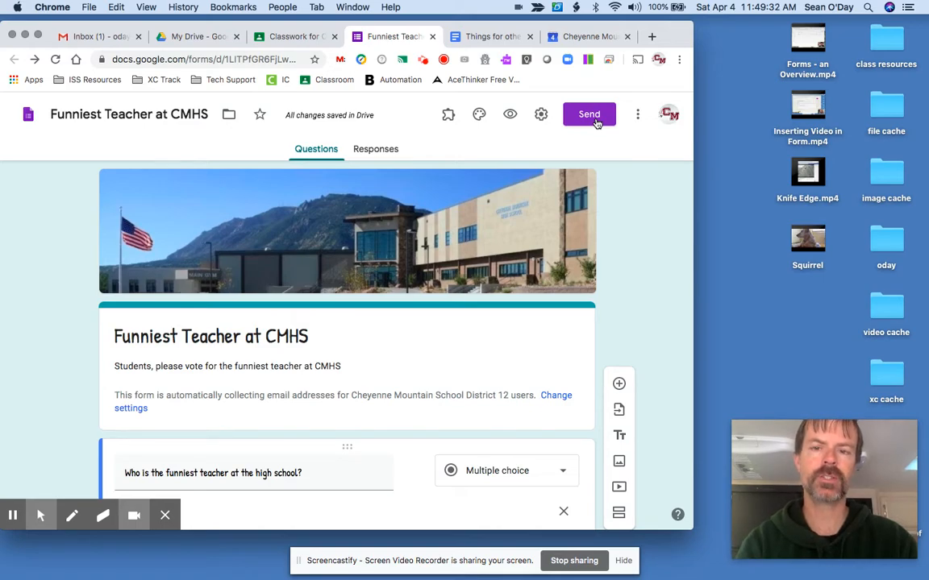
# Step: Open the form's send options and review email delivery, trying the option to include the form in the email
pyautogui.click(596, 121)
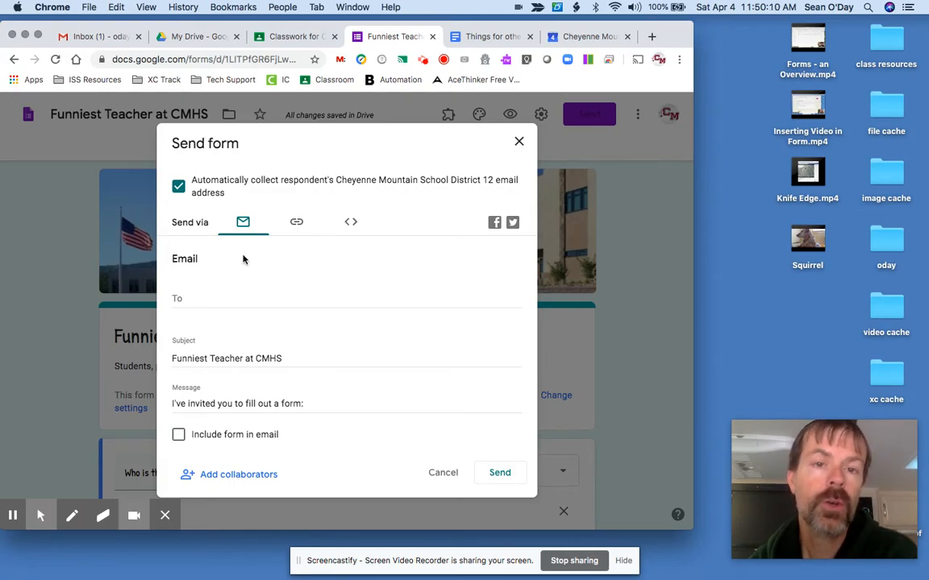
pyautogui.click(192, 260)
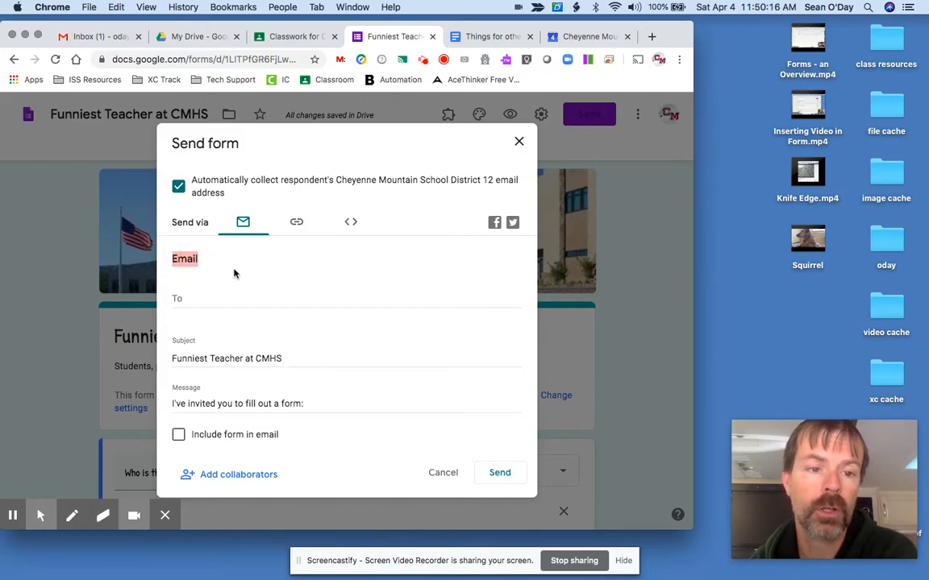
pyautogui.doubleClick(266, 359)
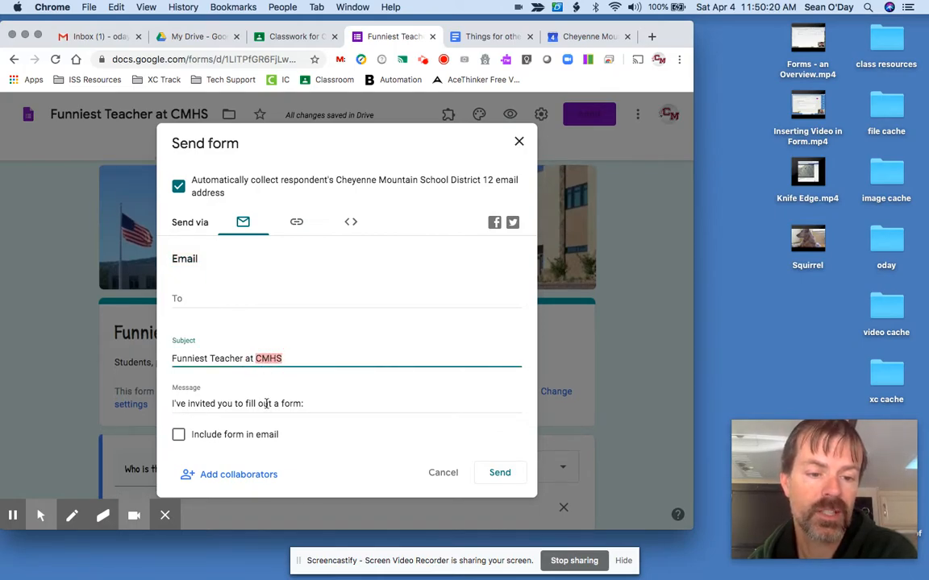
pyautogui.scroll(-3, 234, 419)
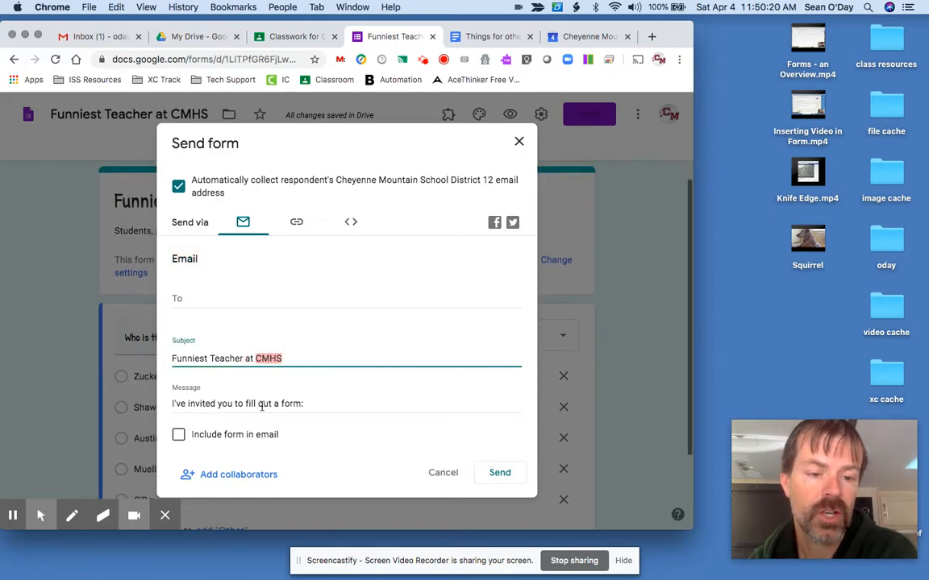
pyautogui.click(178, 436)
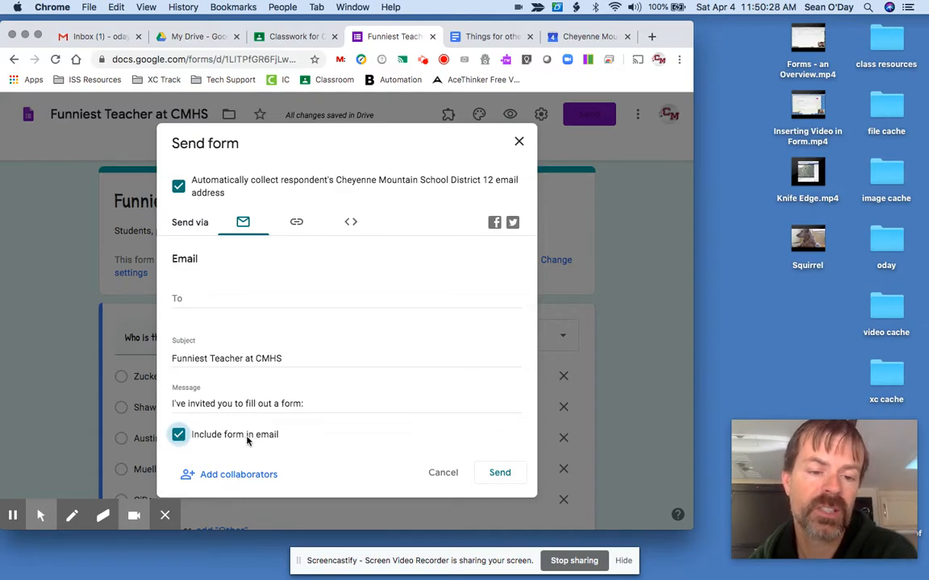
pyautogui.click(179, 436)
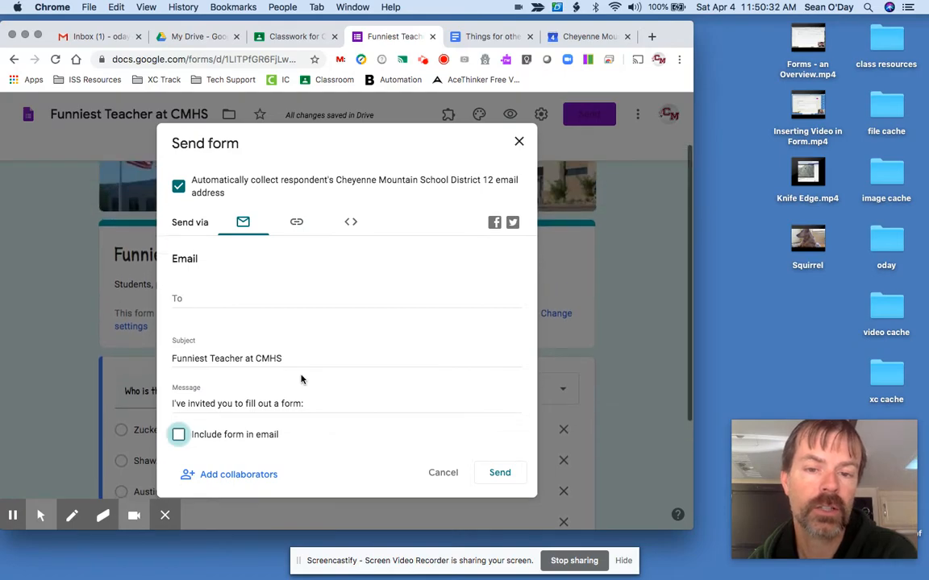
pyautogui.click(493, 228)
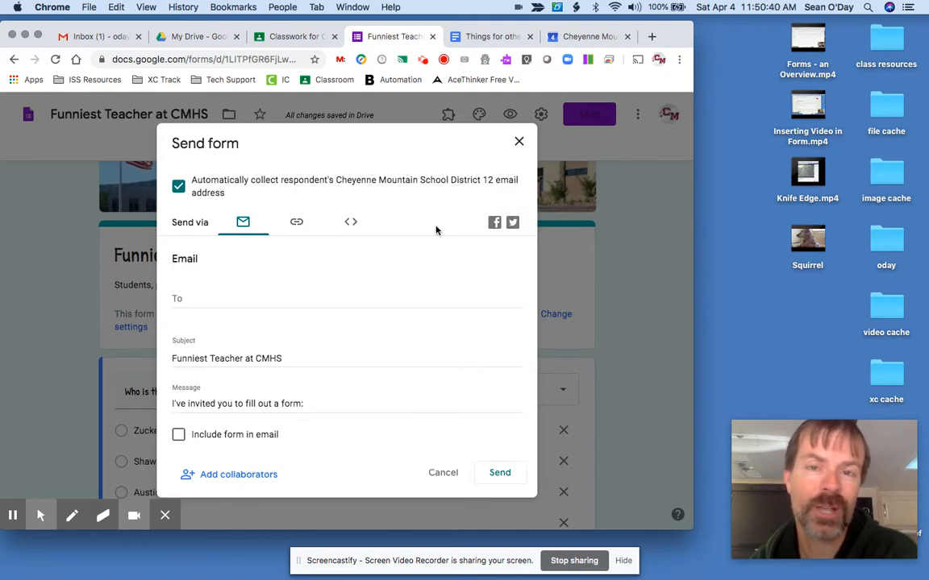
# Step: Switch the form's delivery method to a link and shorten its URL
pyautogui.click(296, 231)
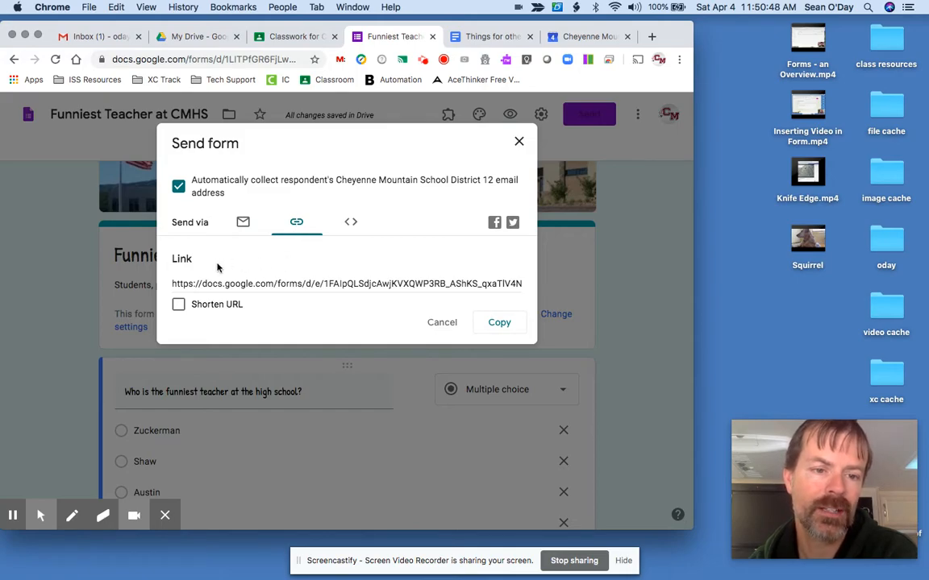
pyautogui.click(173, 283)
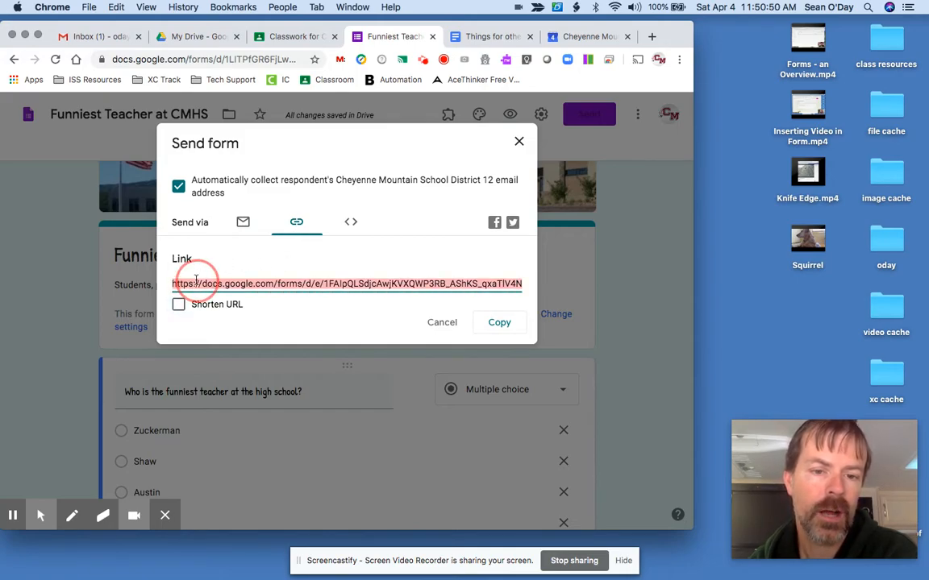
pyautogui.click(179, 305)
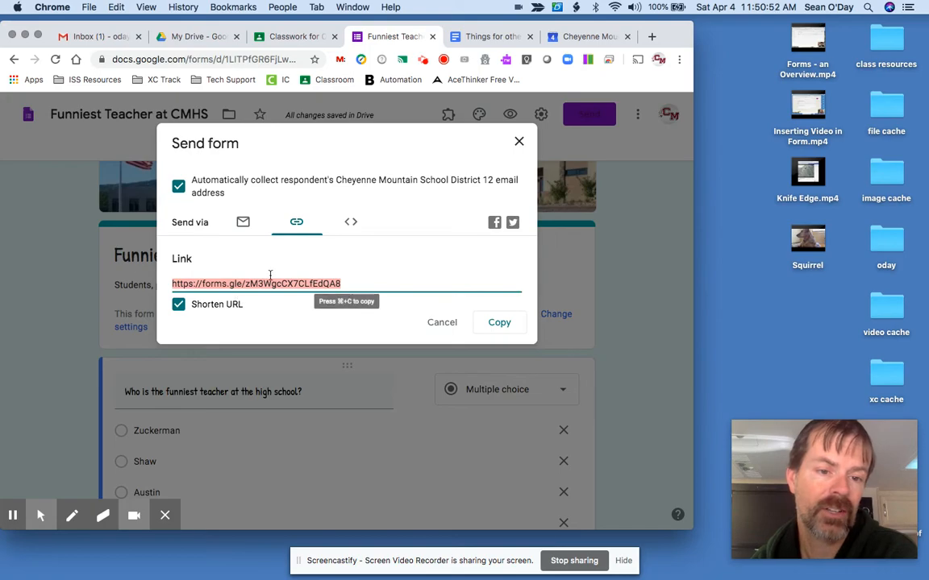
# Step: Open the shortened form link in a new browser tab
pyautogui.click(651, 37)
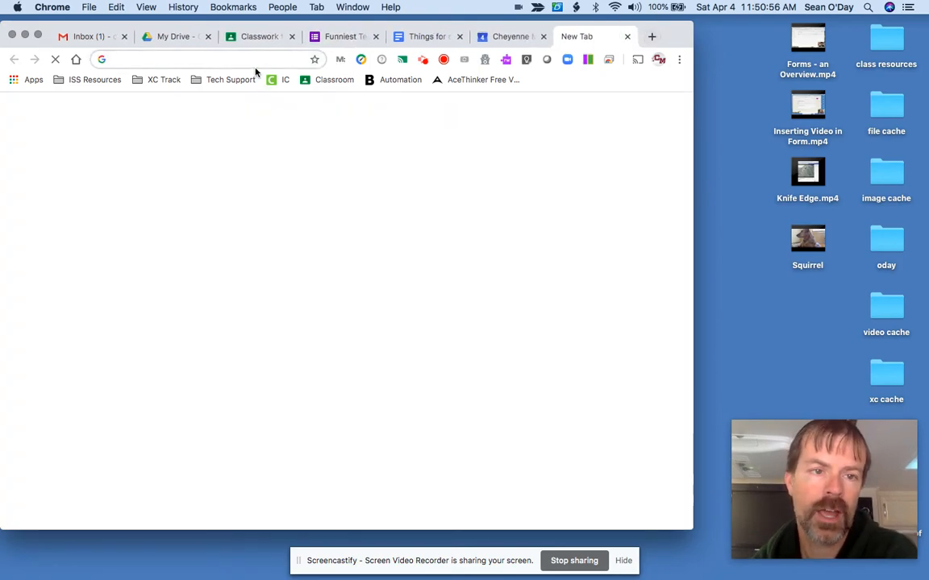
pyautogui.write('https://forms.gle/zM3WgcCX7CLfEdQA8')
pyautogui.press('Return')
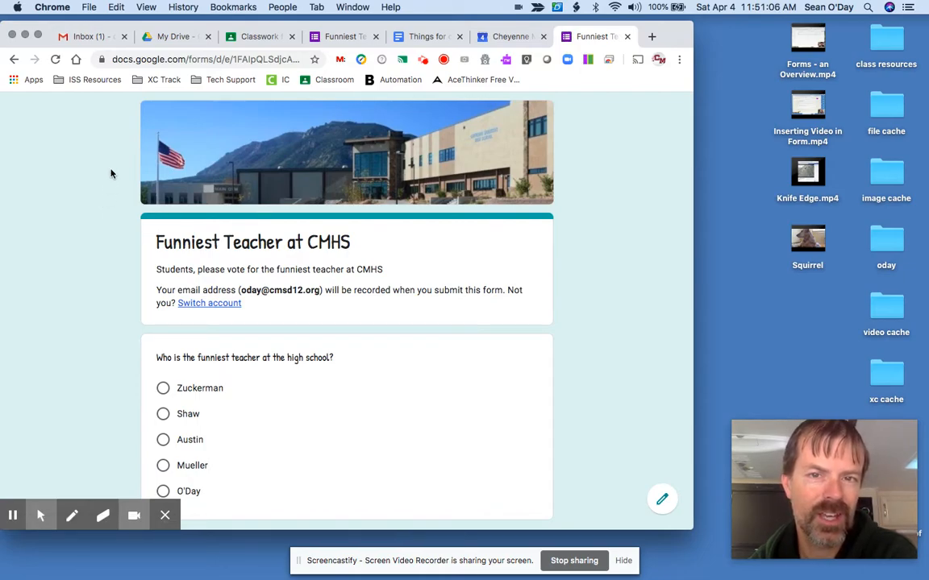
# Step: Try the third answer of the teacher question on the live form and close the form without submitting
pyautogui.moveTo(652, 525); pyautogui.dragTo(663, 505)
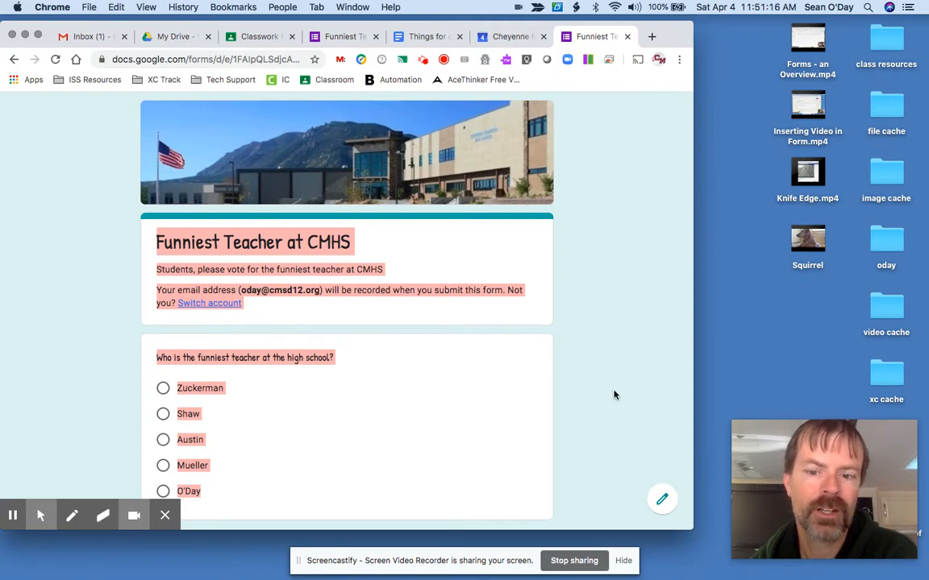
pyautogui.click(661, 502)
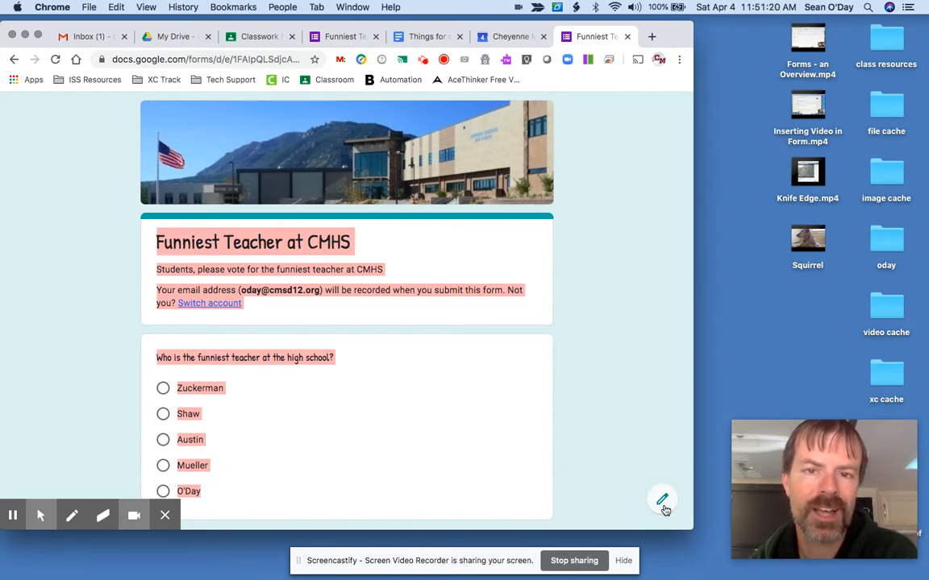
pyautogui.click(411, 432)
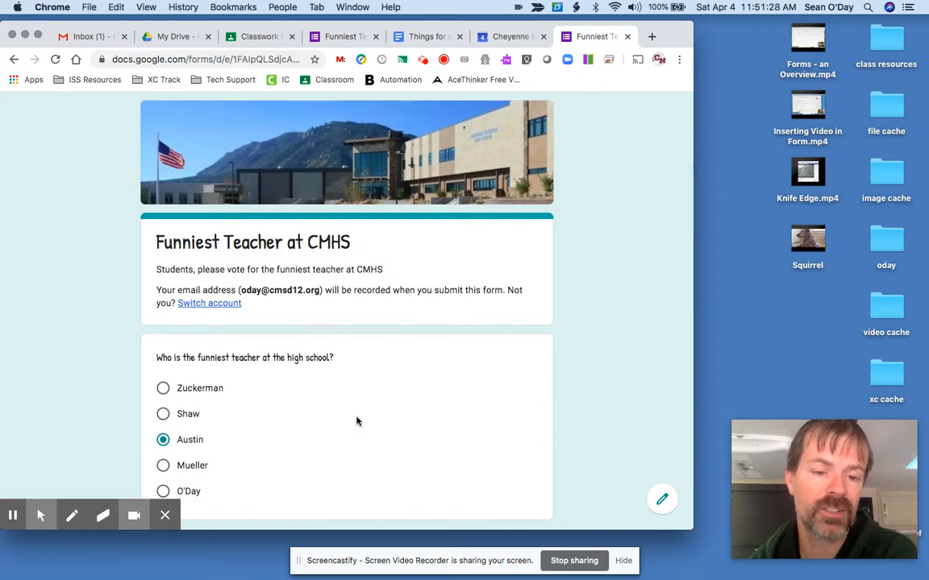
pyautogui.scroll(-2, 356, 421)
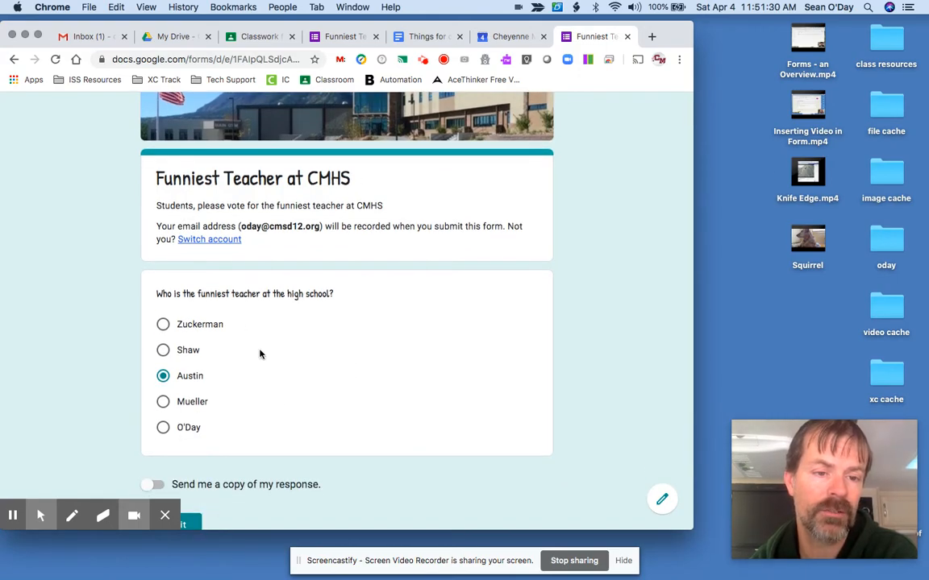
pyautogui.moveTo(651, 522)
pyautogui.mouseDown()
pyautogui.moveTo(660, 505)
pyautogui.moveTo(625, 501)
pyautogui.mouseUp()
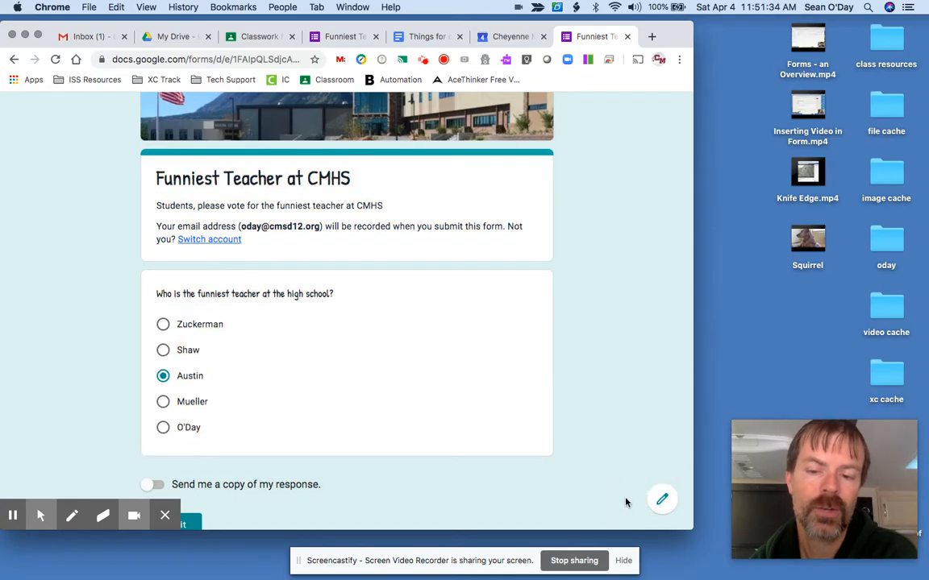
pyautogui.click(627, 36)
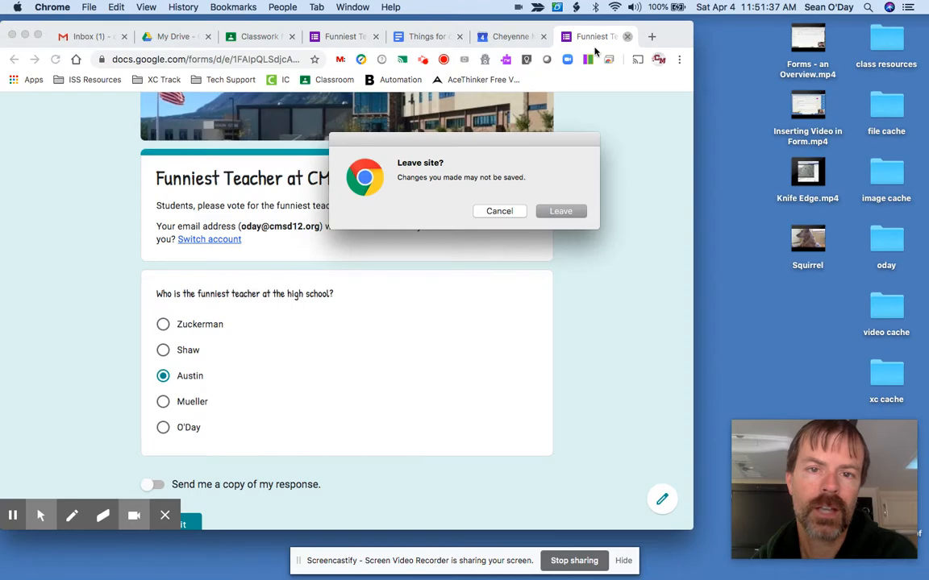
pyautogui.click(560, 212)
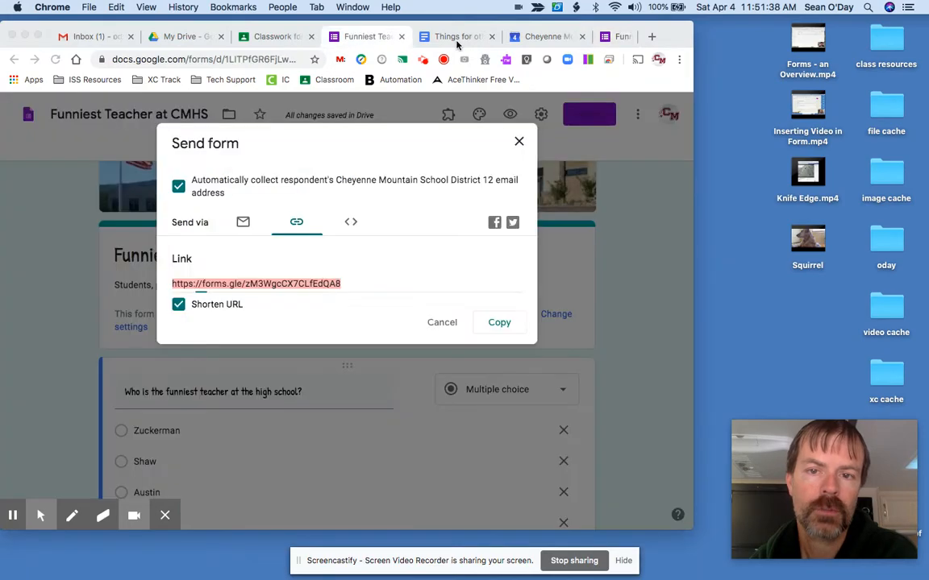
# Step: Review the form's Embed HTML code with its width and height settings, and close the send options
pyautogui.click(351, 224)
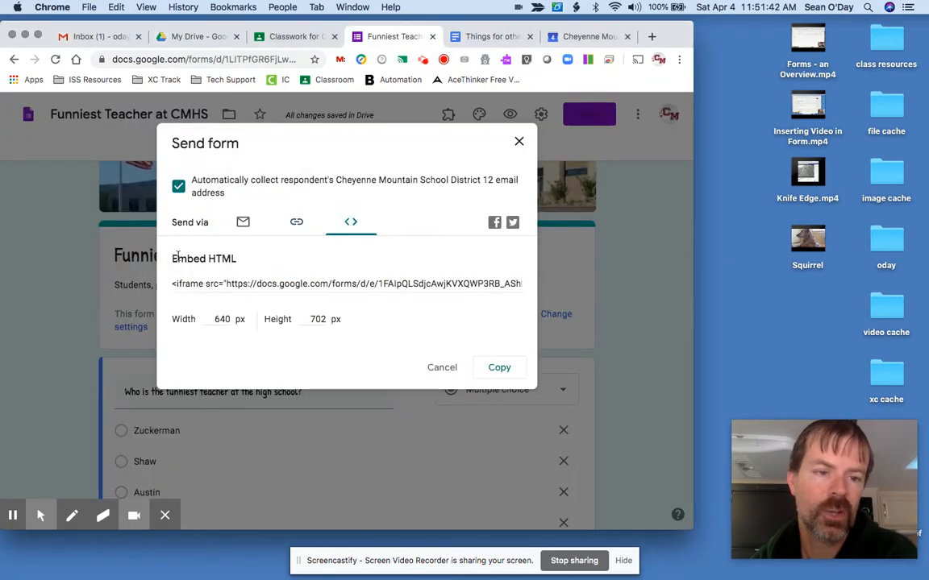
pyautogui.moveTo(171, 258); pyautogui.dragTo(346, 324)
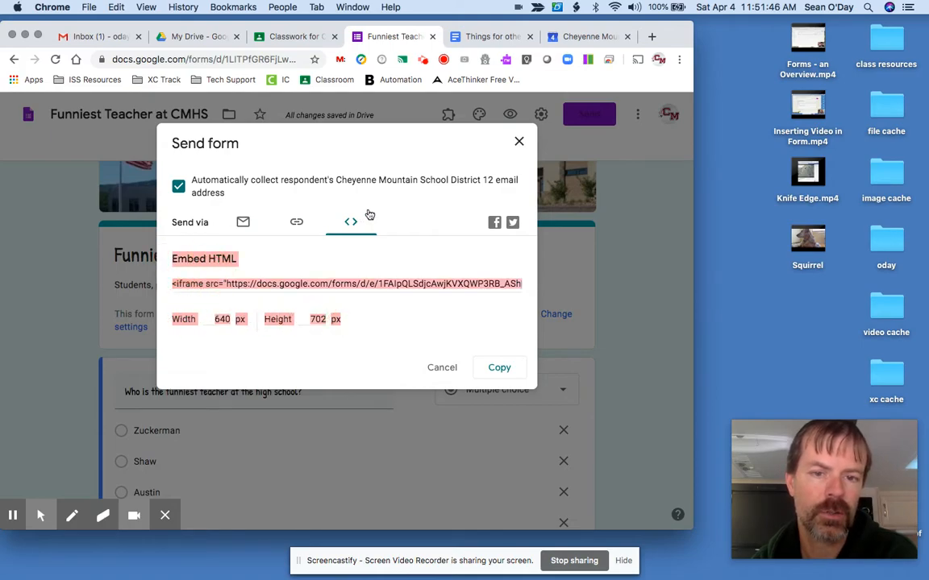
pyautogui.click(387, 267)
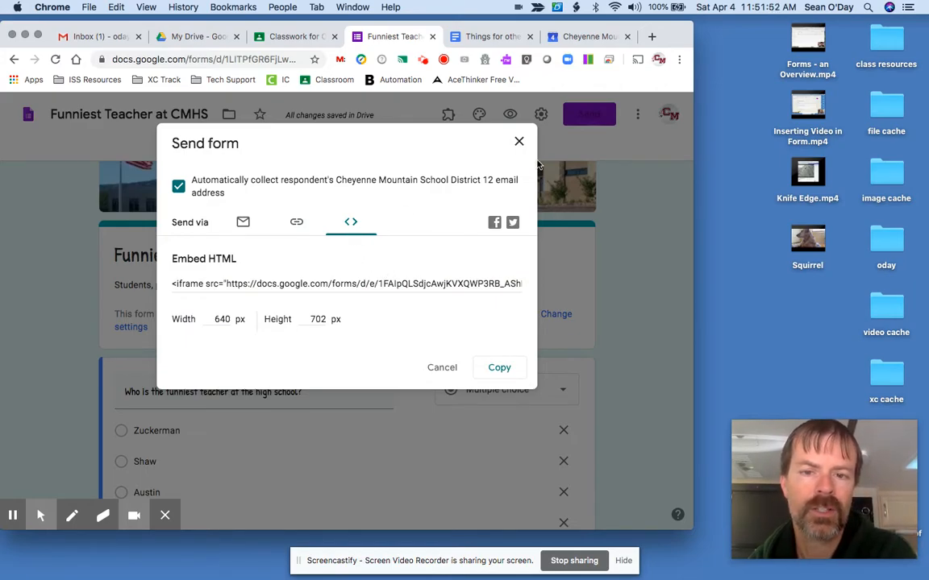
pyautogui.click(520, 145)
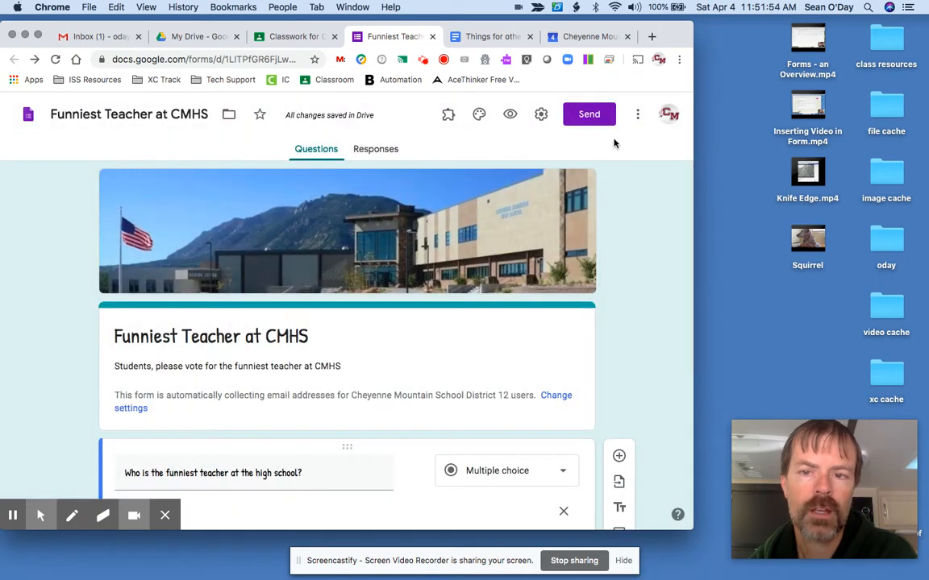
# Step: Create a pre-filled link with the last answer of the teacher question preselected, and copy the link
pyautogui.click(638, 116)
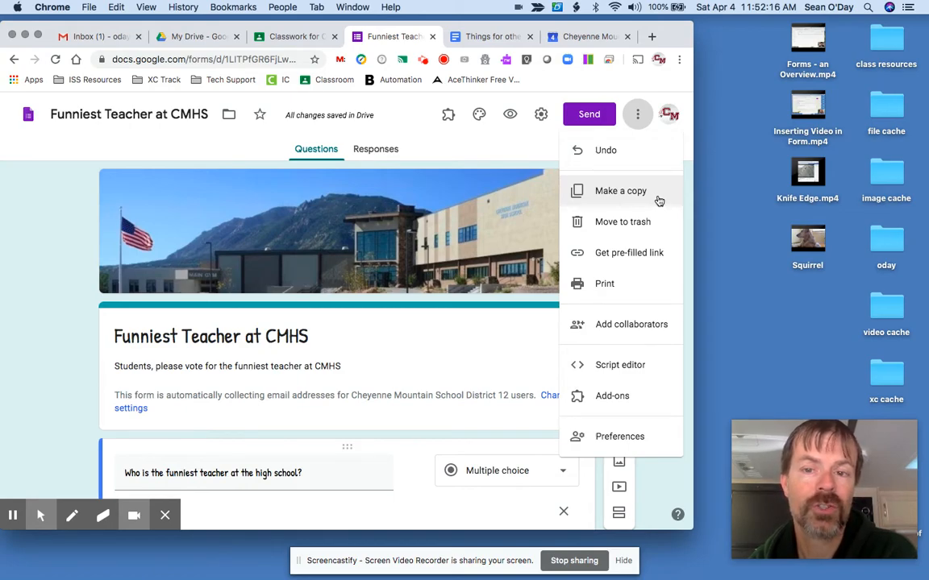
pyautogui.click(612, 257)
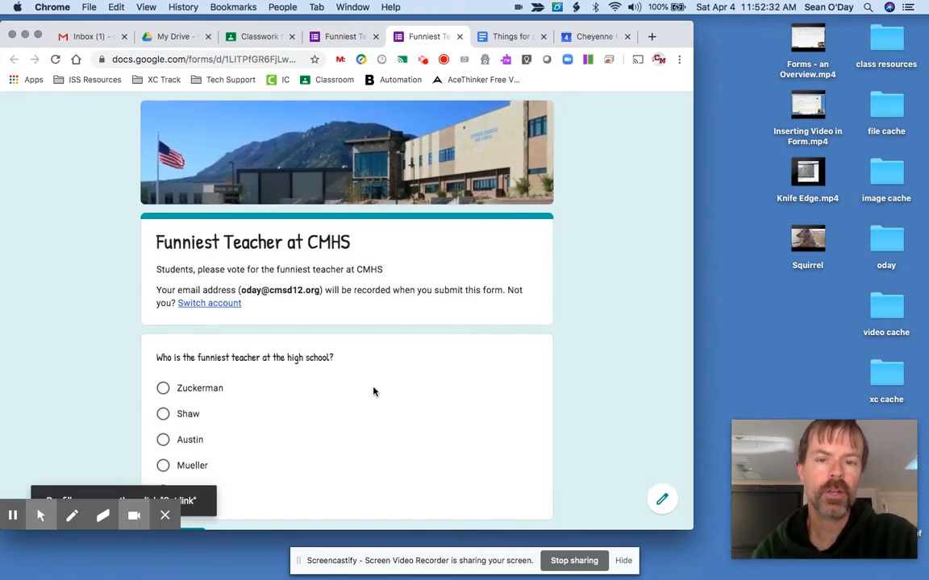
pyautogui.scroll(-1, 373, 392)
pyautogui.scroll(-2, 374, 392)
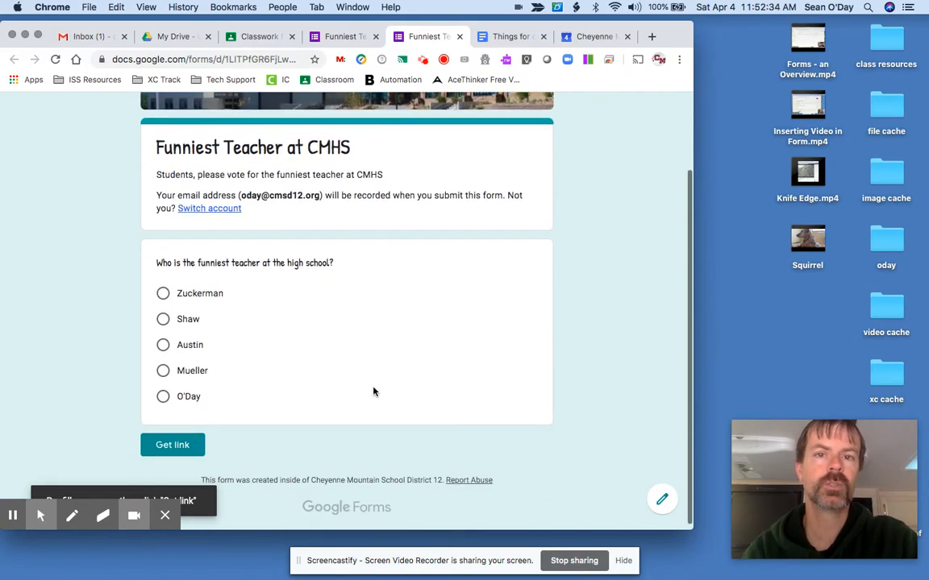
pyautogui.click(161, 260)
pyautogui.moveTo(161, 260); pyautogui.dragTo(338, 266)
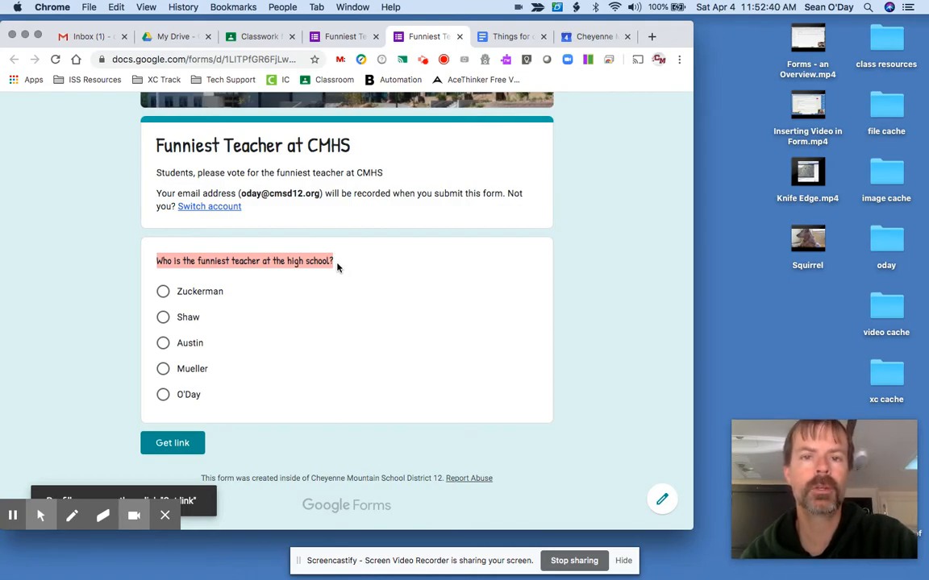
pyautogui.click(163, 396)
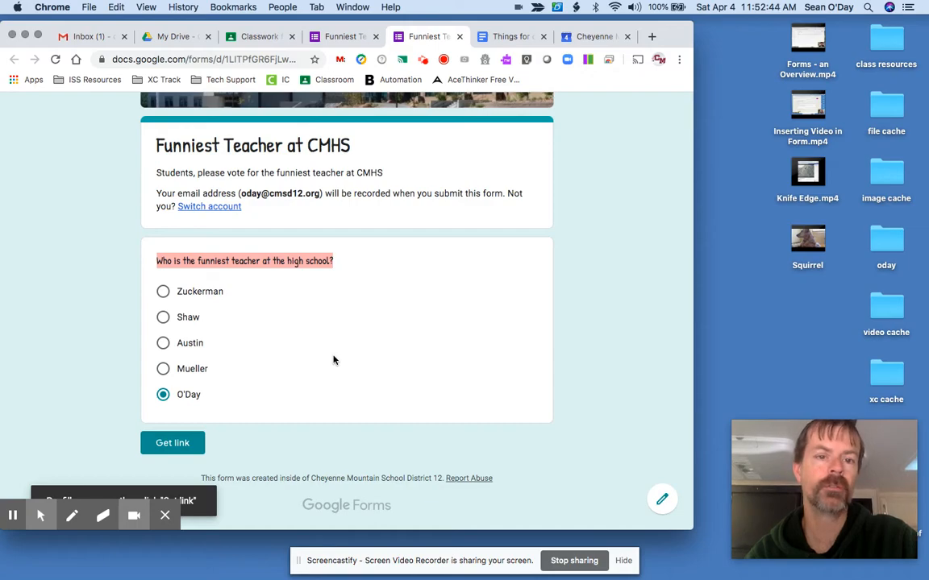
pyautogui.click(179, 453)
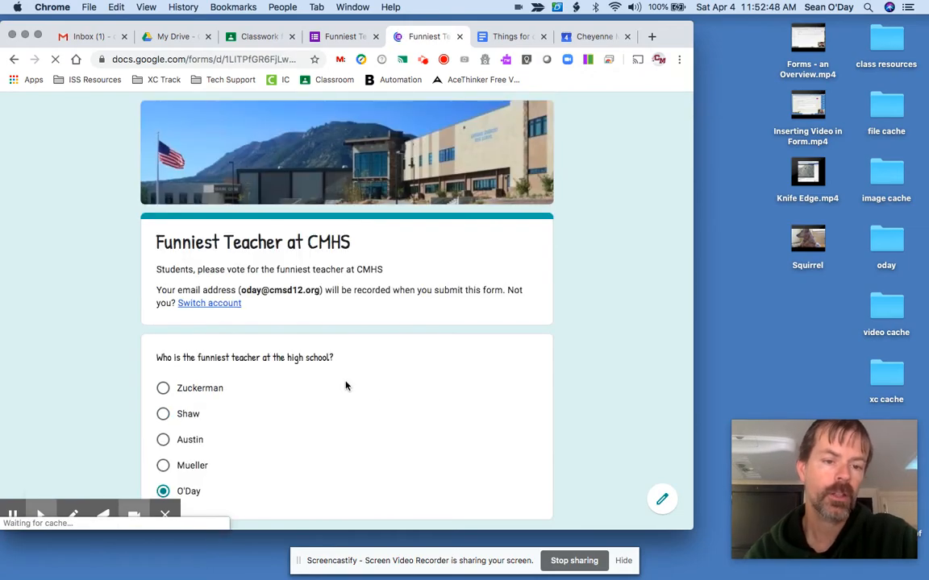
pyautogui.click(278, 501)
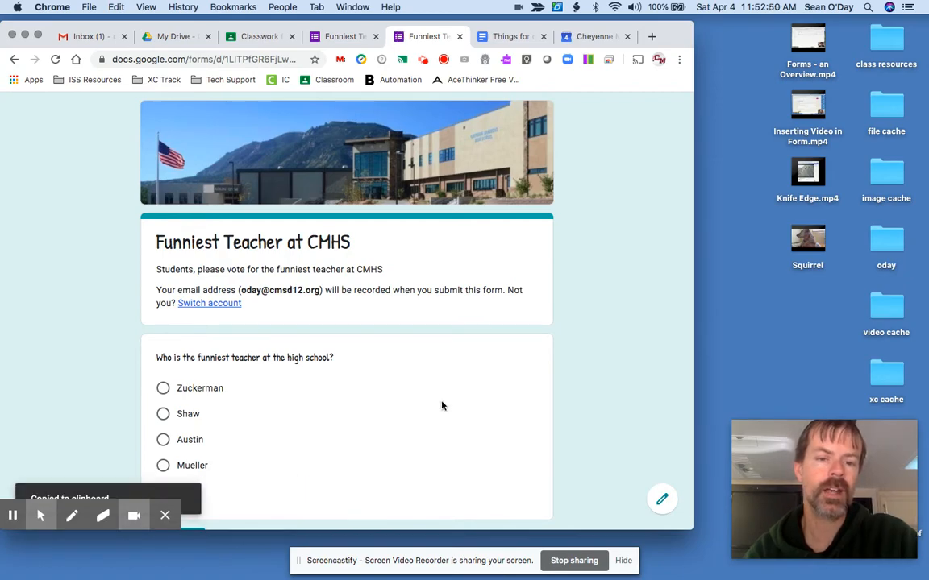
# Step: Open the copied pre-filled link in a new browser tab and check the preselected answer
pyautogui.click(653, 39)
pyautogui.press('cmd+v')
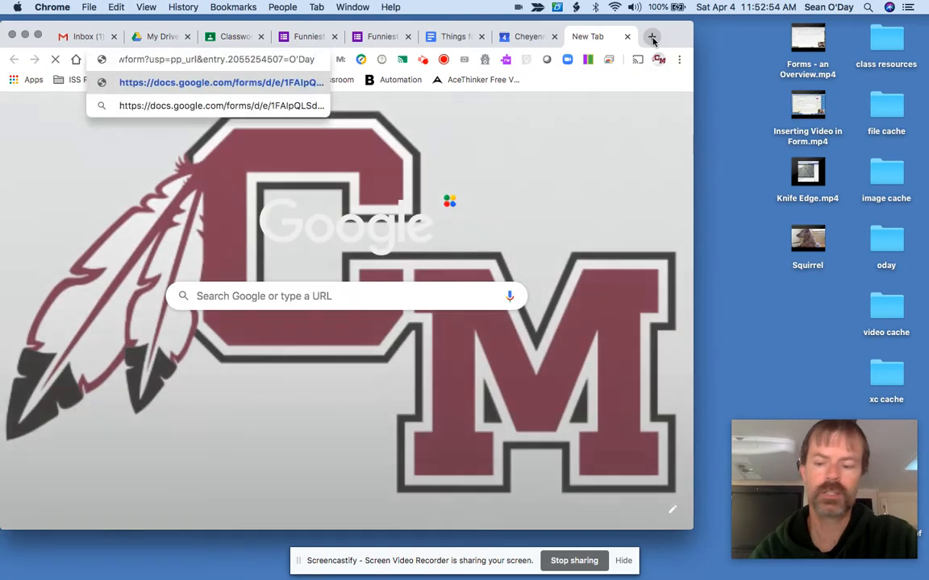
pyautogui.press('Return')
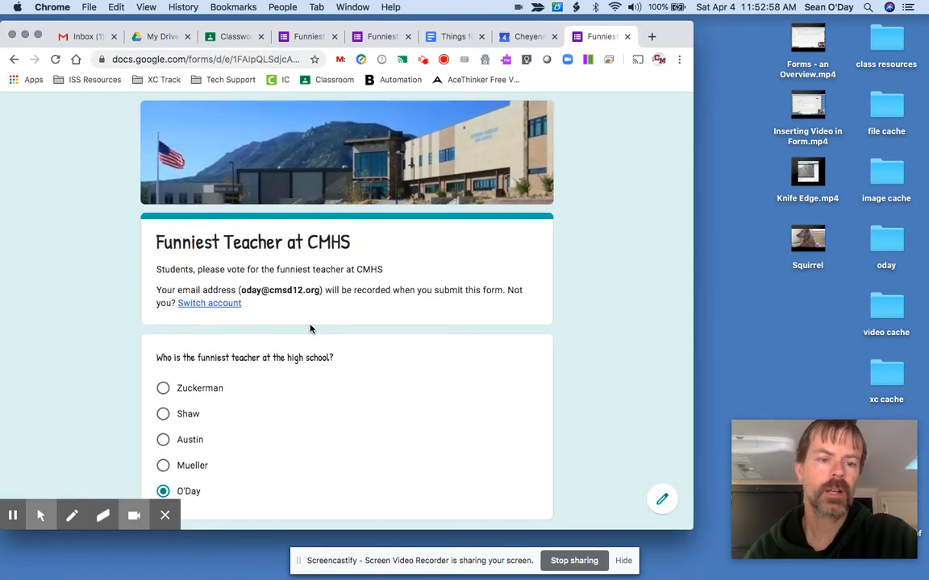
pyautogui.scroll(-3, 311, 329)
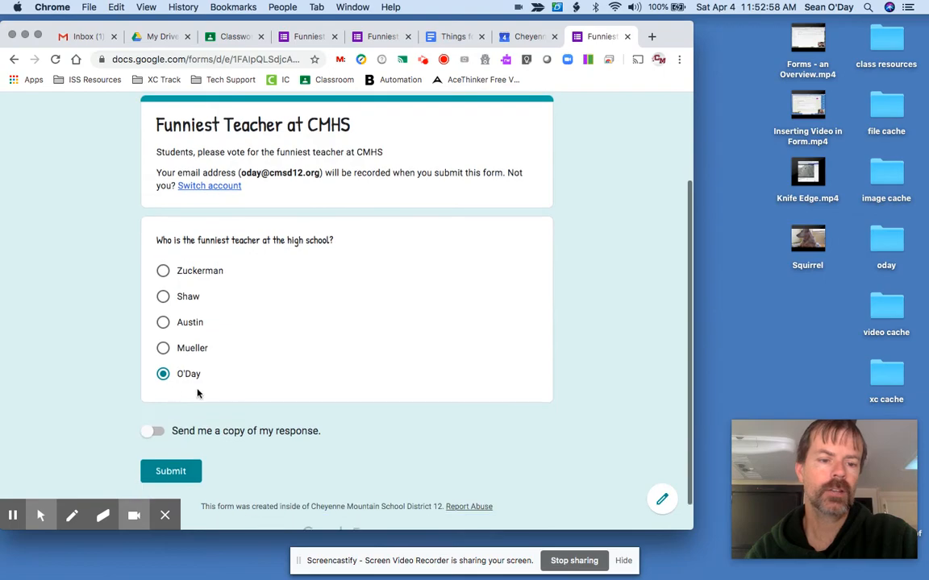
# Step: Close both pre-filled form tabs and return to the form editor
pyautogui.click(628, 37)
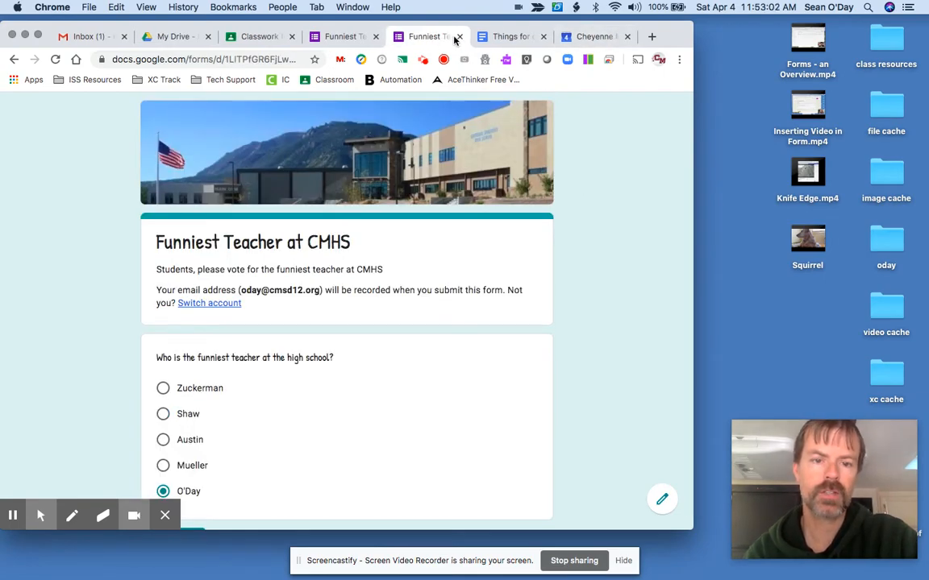
pyautogui.click(457, 38)
pyautogui.click(356, 36)
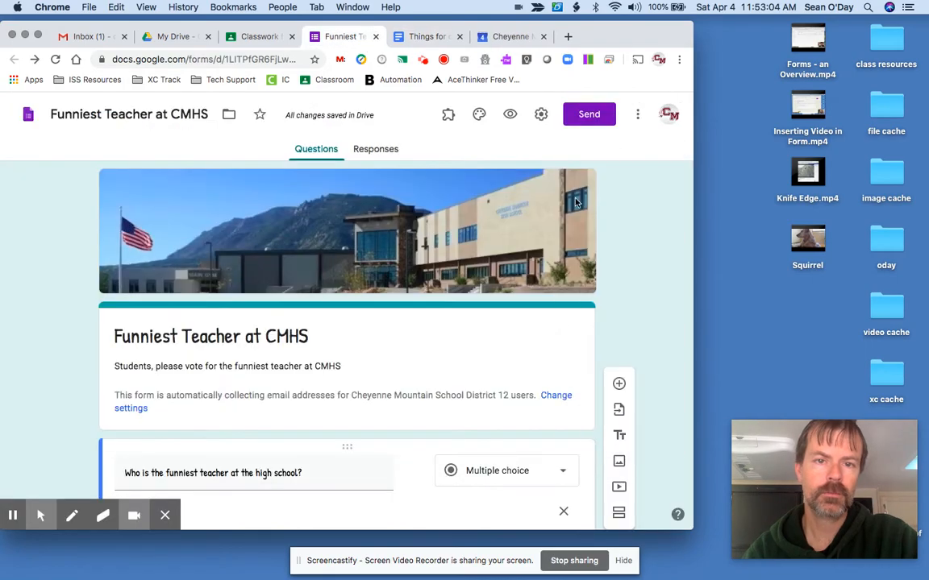
# Step: Review the print preview of the Funniest Teacher at CMHS form, and leave it without printing
pyautogui.click(635, 115)
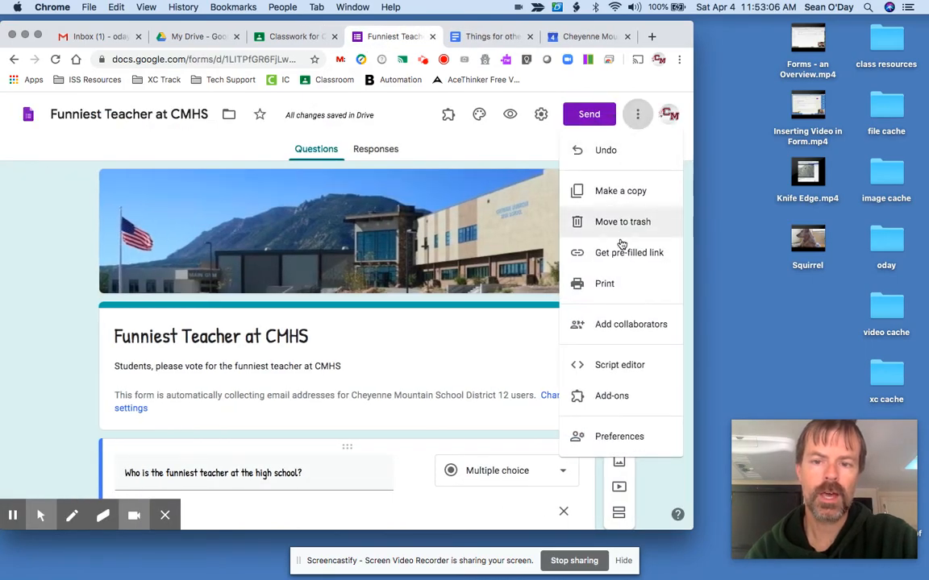
pyautogui.click(623, 286)
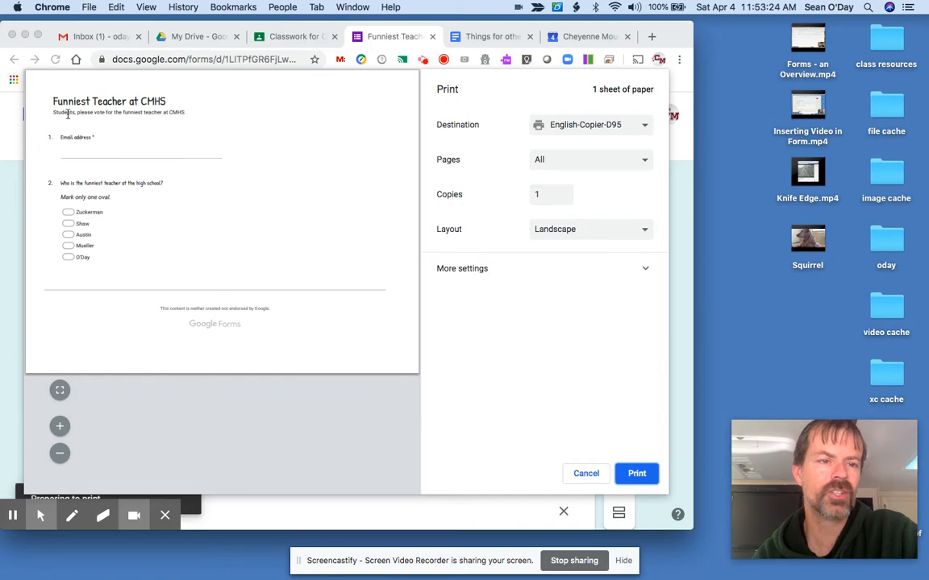
pyautogui.click(586, 475)
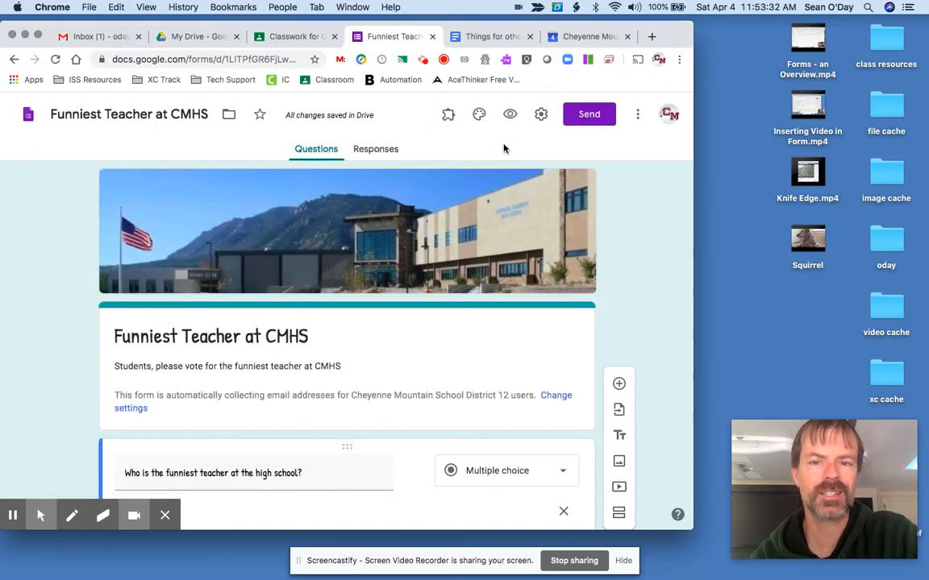
# Step: Review the collaborator sharing settings, including the link sharing levels and the invitation options, and close them without inviting anyone
pyautogui.click(637, 114)
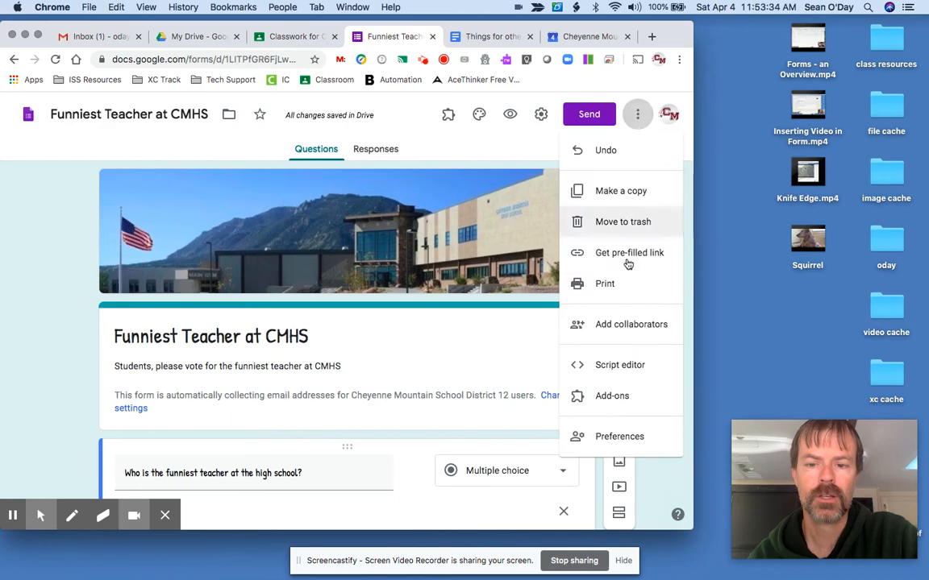
pyautogui.click(640, 327)
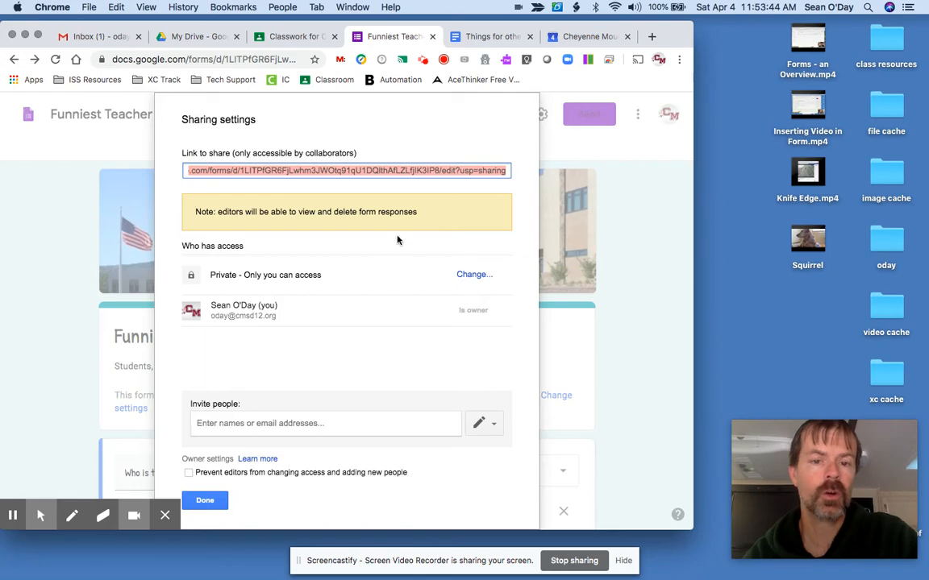
pyautogui.click(465, 276)
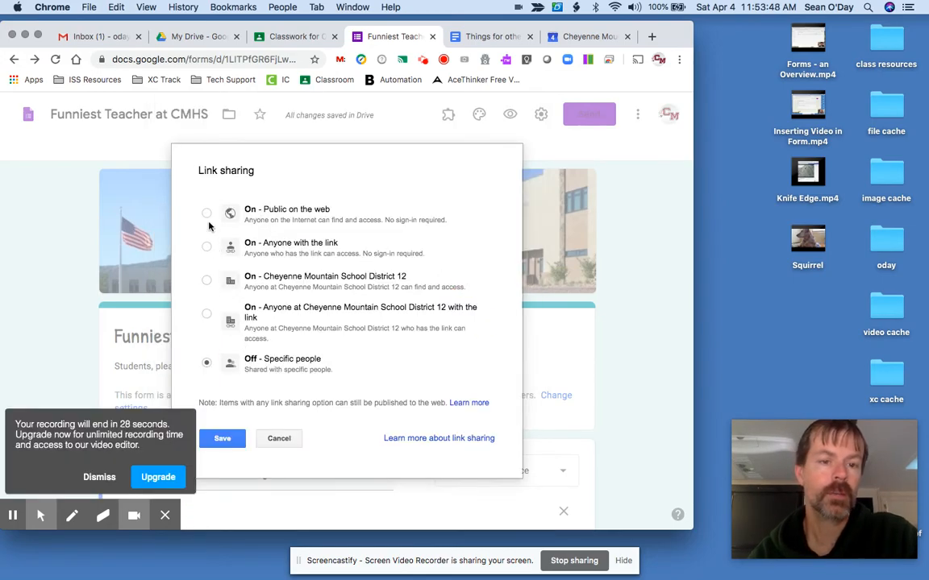
pyautogui.click(233, 436)
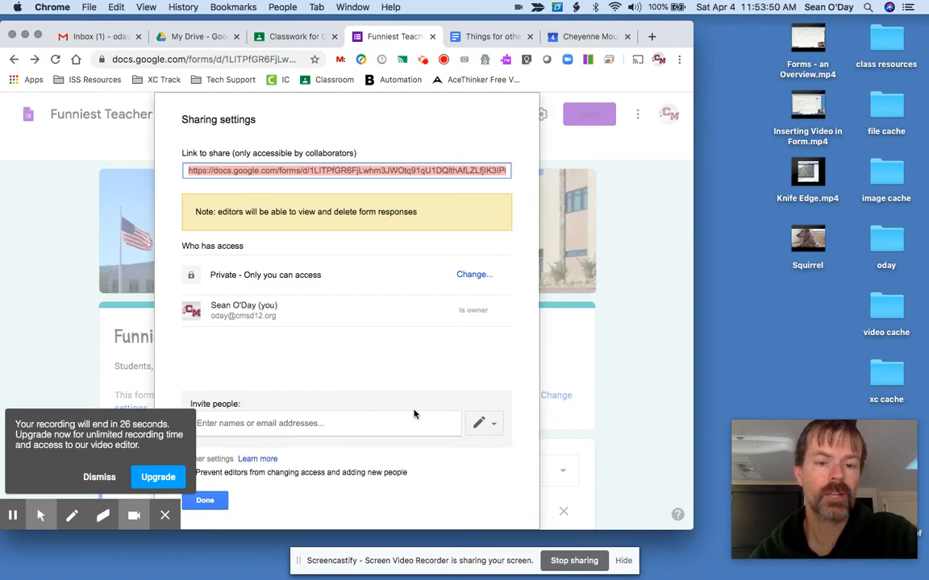
pyautogui.click(342, 421)
pyautogui.click(270, 469)
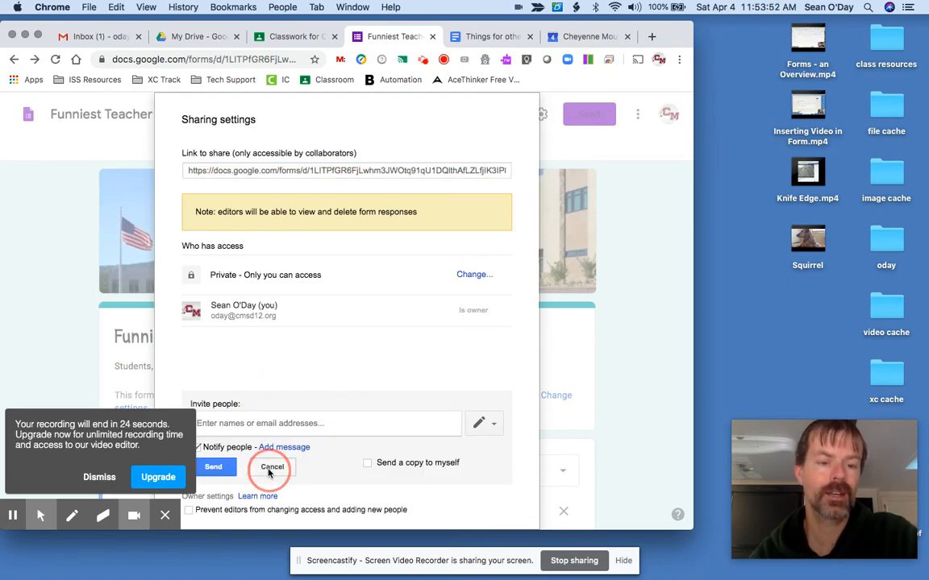
pyautogui.click(99, 476)
pyautogui.click(205, 501)
# Step: Review the default preferences for new forms and questions, and close them without saving changes
pyautogui.click(638, 114)
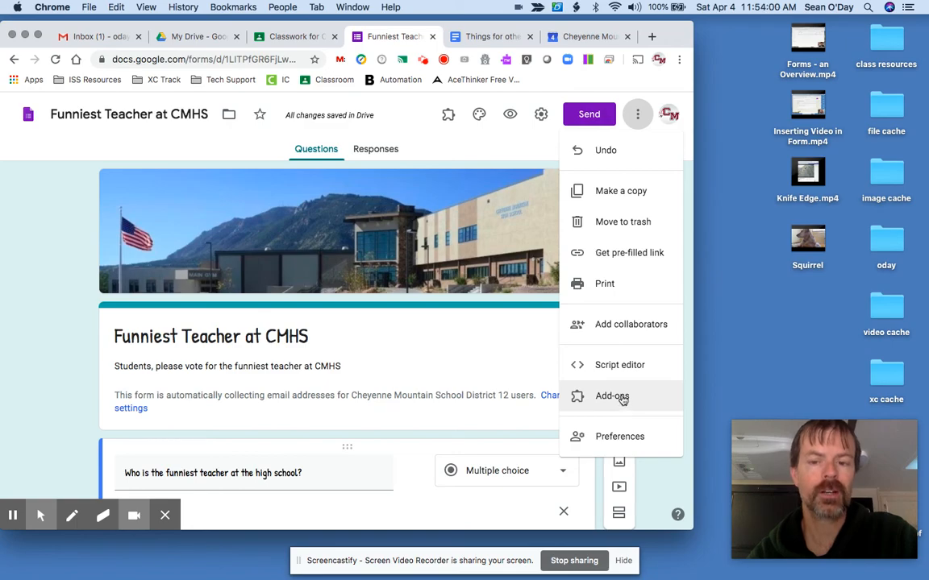
pyautogui.click(631, 439)
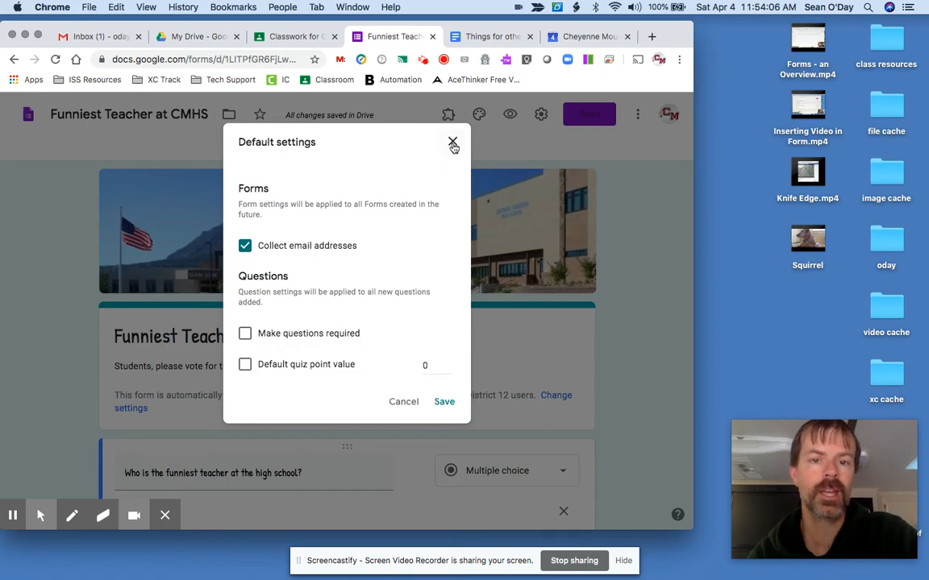
pyautogui.click(453, 144)
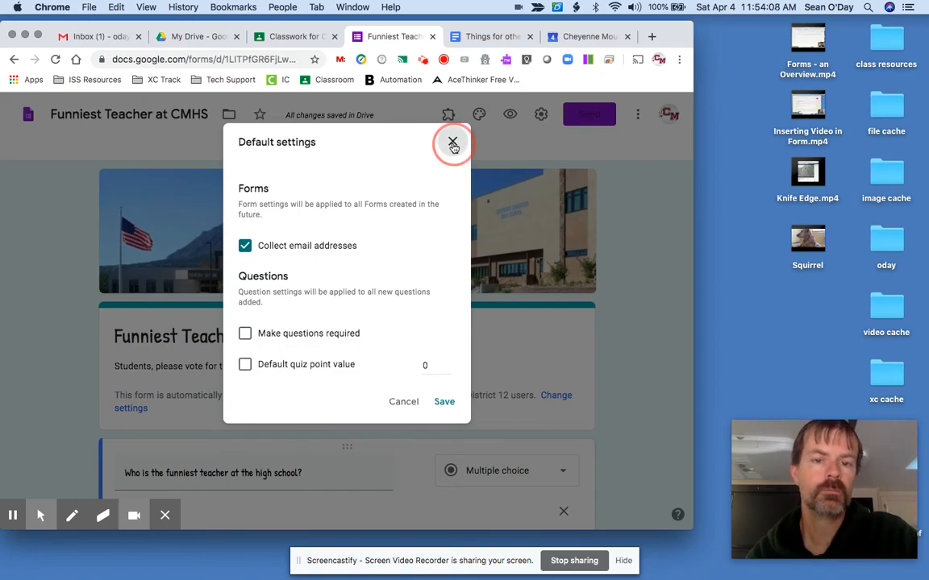